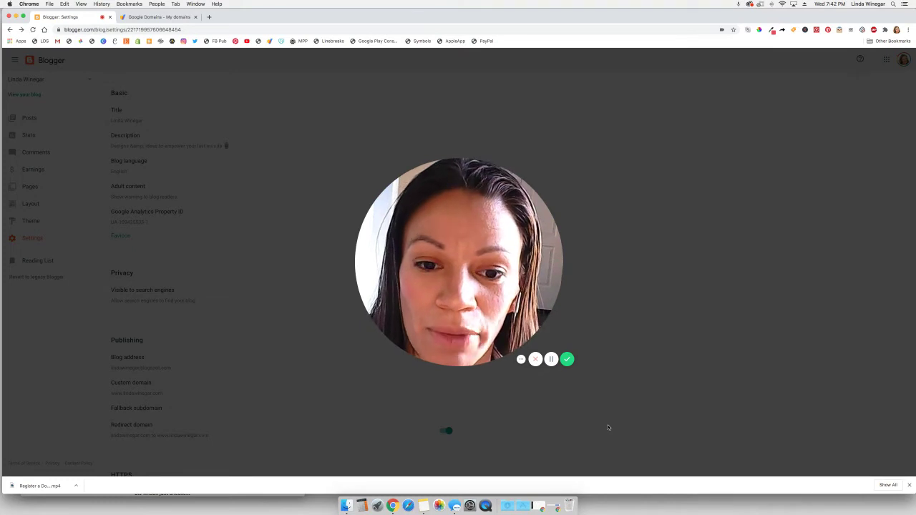
# Load blogger.com to show the blog's Posts list with all 381 drafts and published posts
pyautogui.scroll(-1, 612, 422)
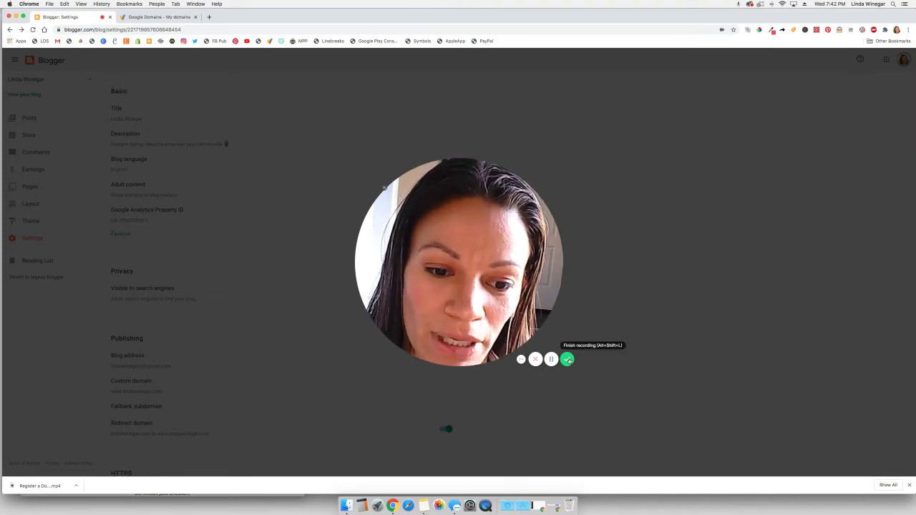
pyautogui.click(523, 361)
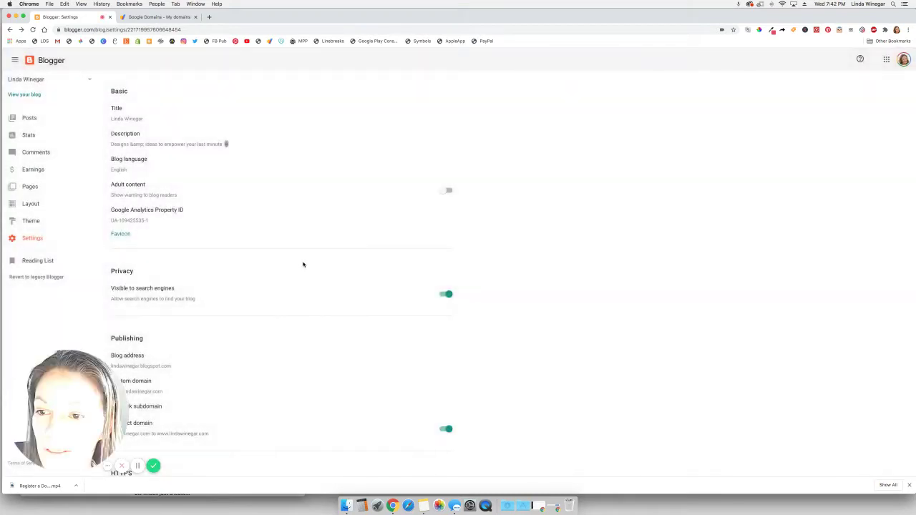
pyautogui.click(112, 29)
pyautogui.write('b')
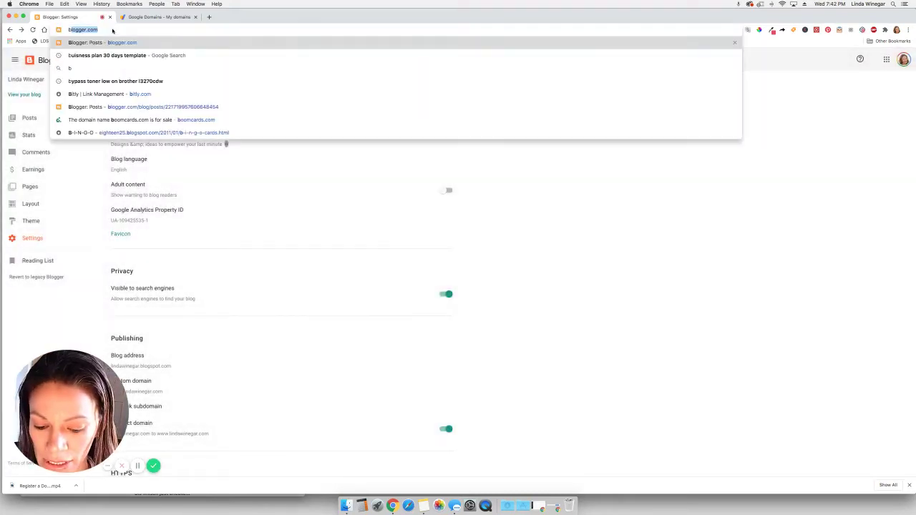
pyautogui.write('logger.com')
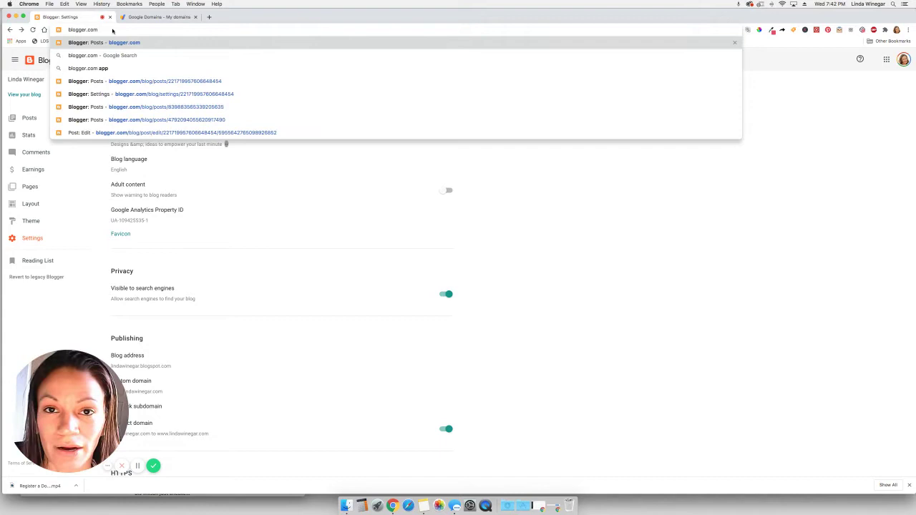
pyautogui.press('Return')
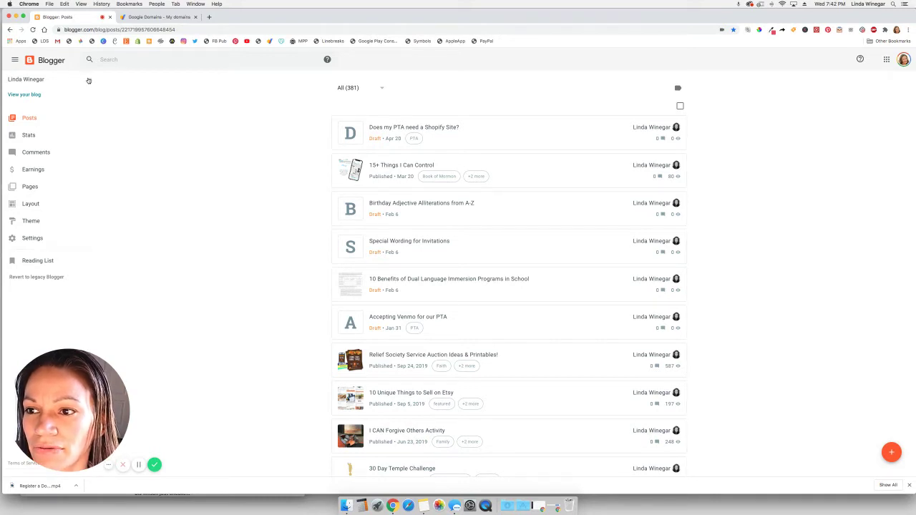
pyautogui.click(88, 80)
pyautogui.scroll(-1, 41, 186)
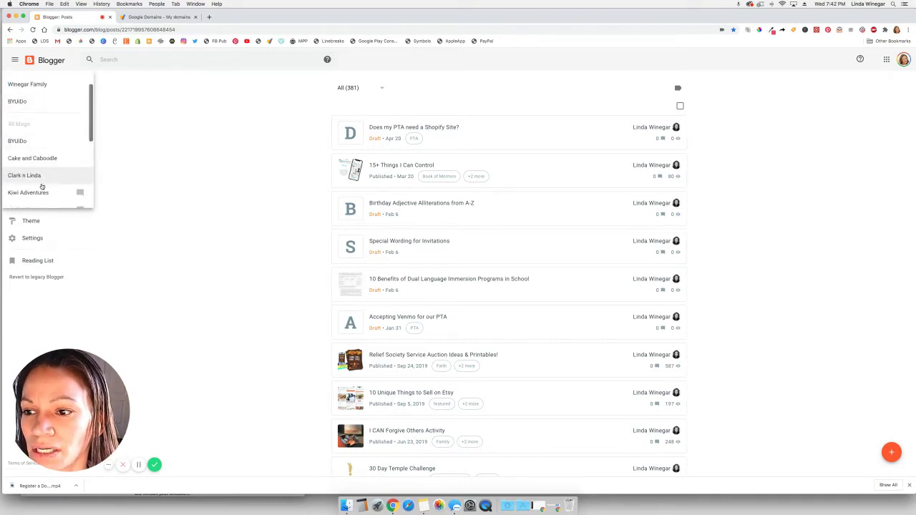
pyautogui.scroll(-5, 41, 186)
pyautogui.scroll(10, 44, 186)
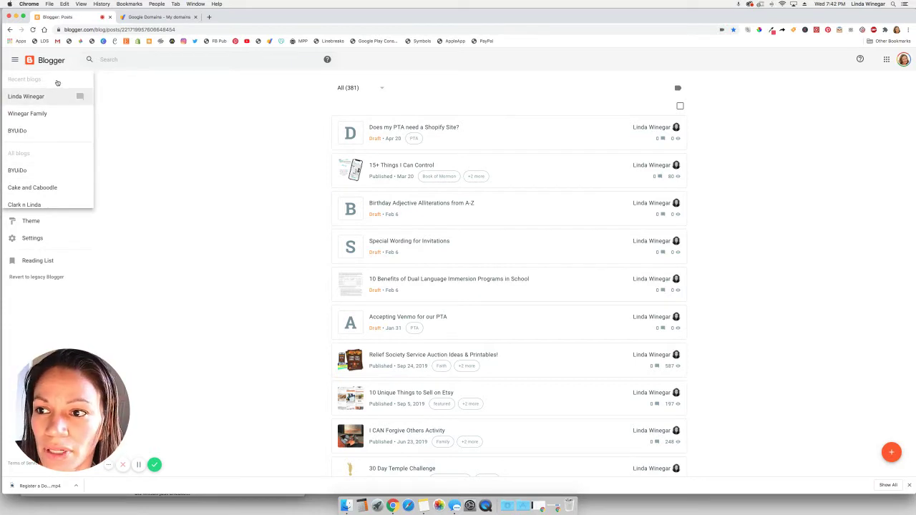
pyautogui.click(56, 94)
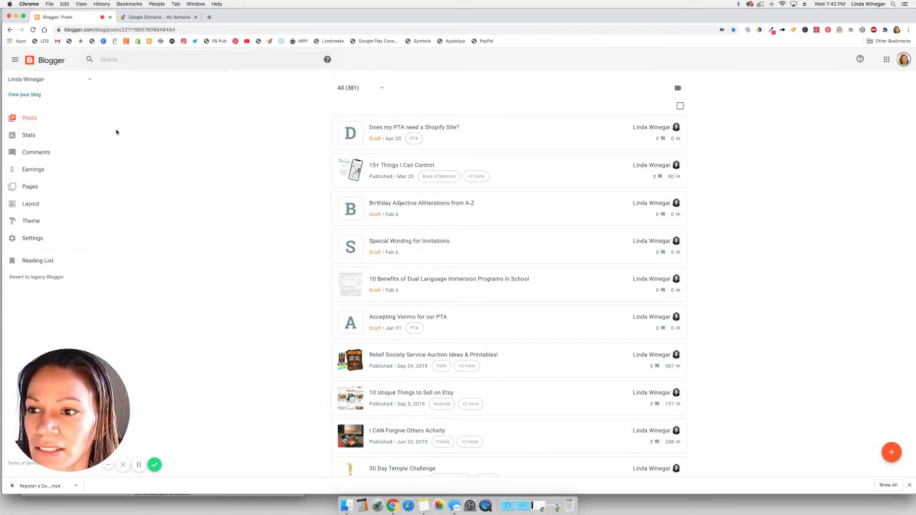
# Open the blog's Settings and scroll to Publishing, showing the blog address, custom domain and redirect
pyautogui.click(26, 239)
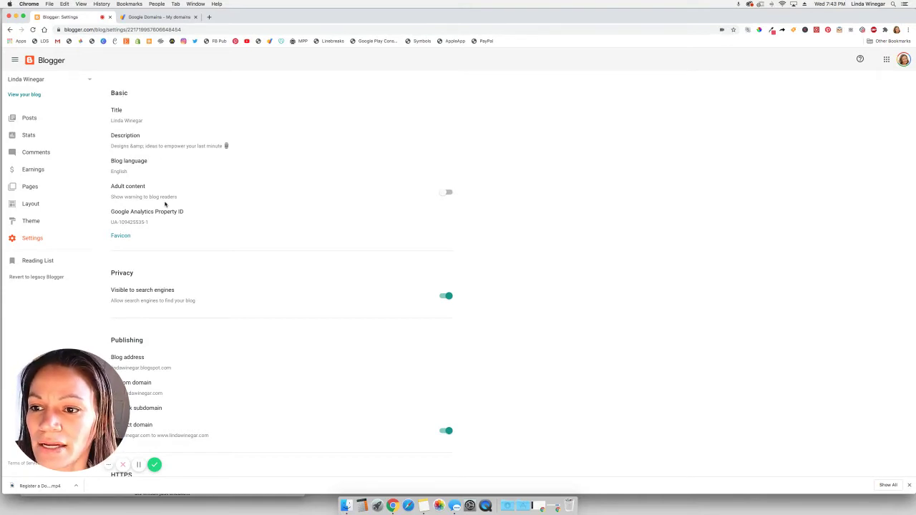
pyautogui.scroll(-3, 165, 205)
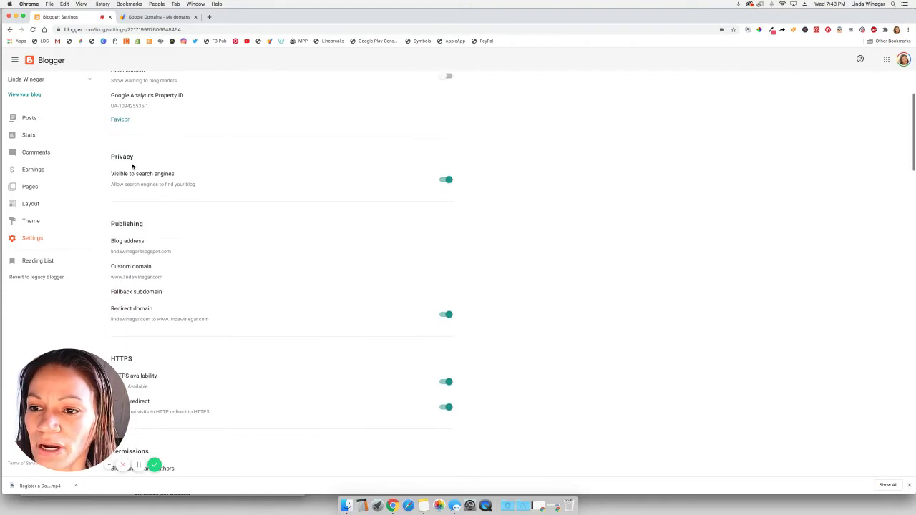
pyautogui.scroll(-2, 209, 235)
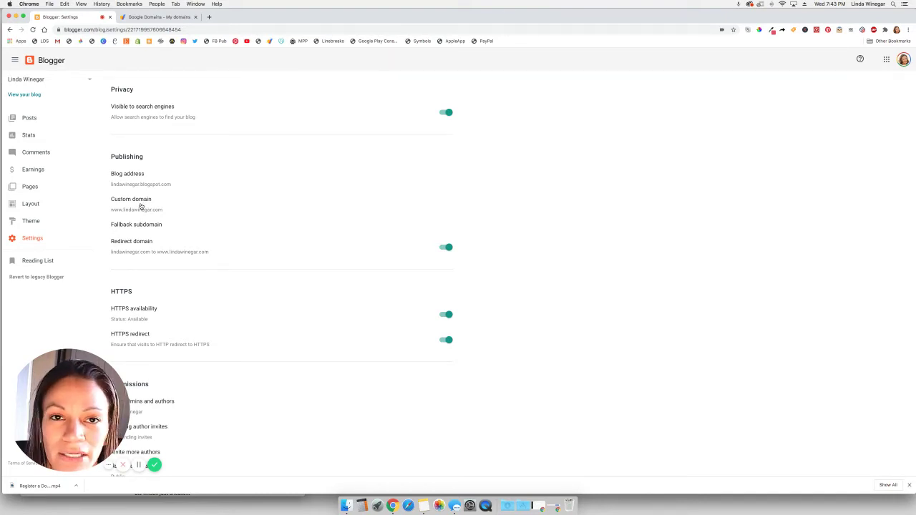
# Open the custom domain's Buy a Domain panel and replace the search term with 'lindasdesign'
pyautogui.click(141, 206)
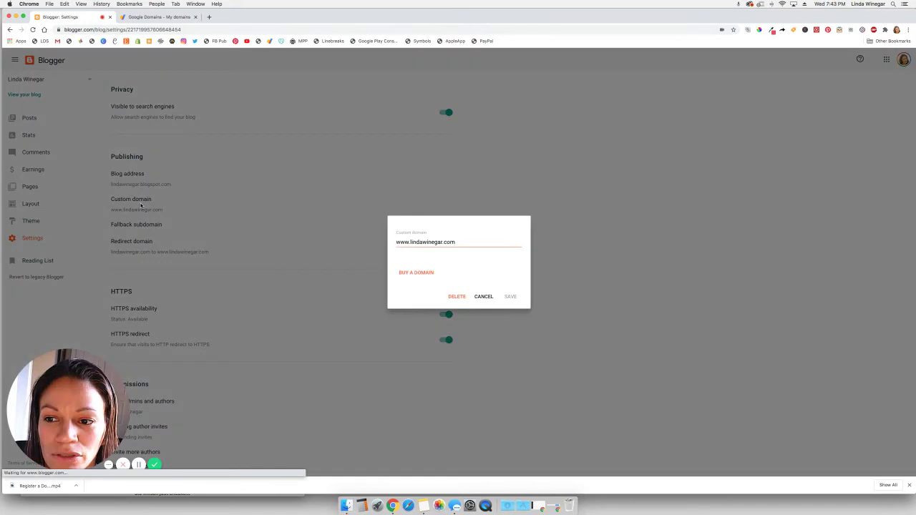
pyautogui.click(421, 274)
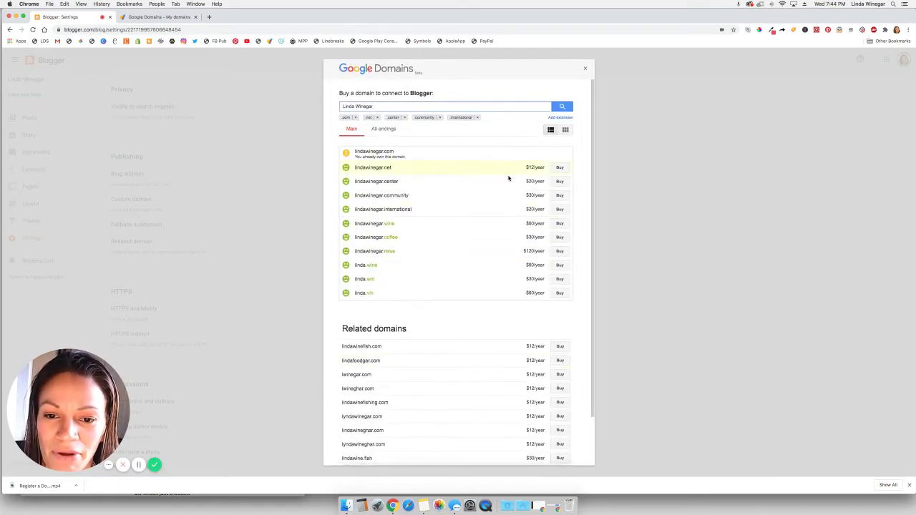
pyautogui.scroll(-2, 493, 262)
pyautogui.scroll(2, 493, 264)
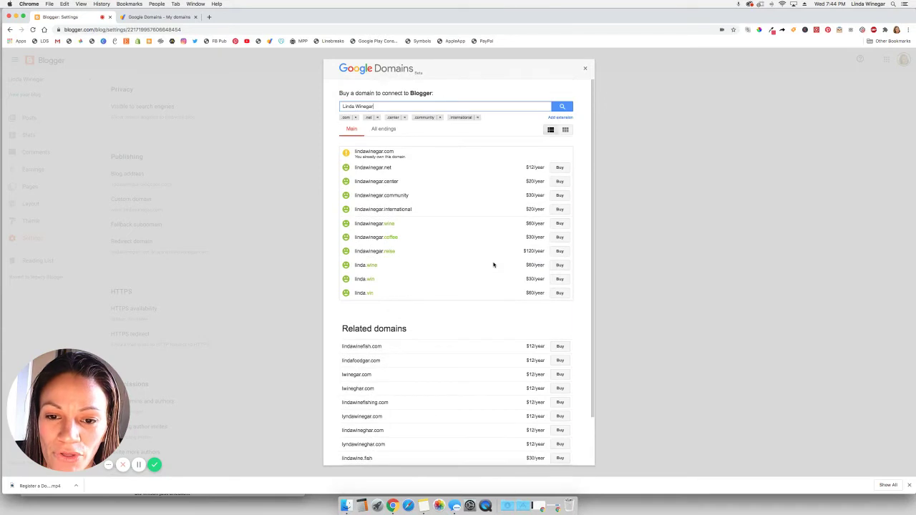
pyautogui.tripleClick(363, 106)
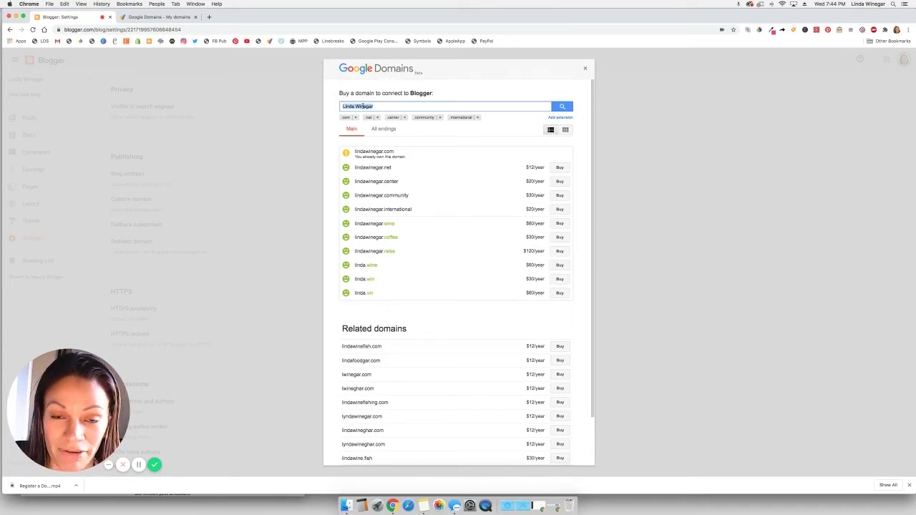
pyautogui.write('linda')
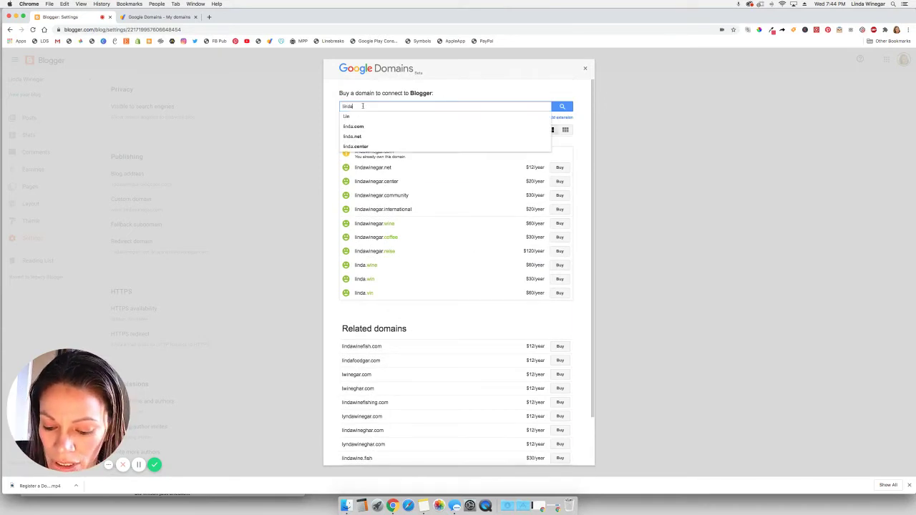
pyautogui.write('sdesigns')
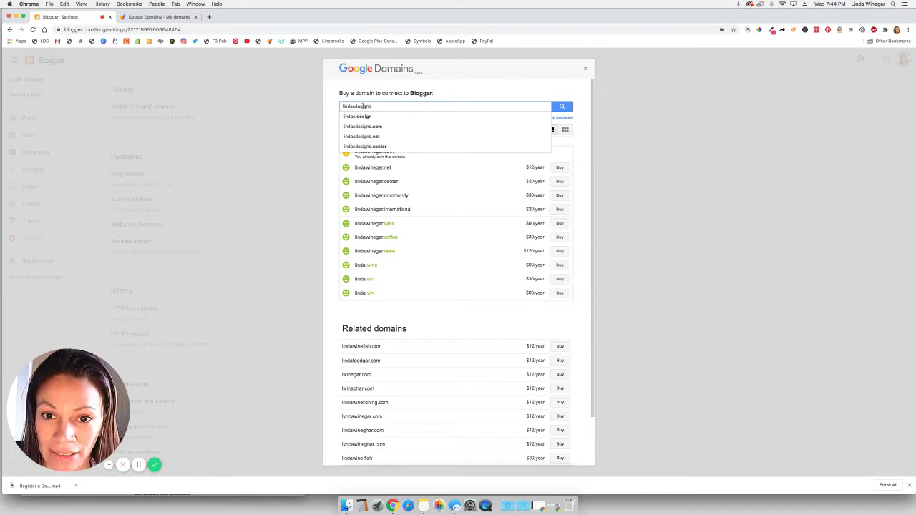
# Search for lindasdesigns: .net costs $12/year and .com is premium; then select the search term
pyautogui.press('Return')
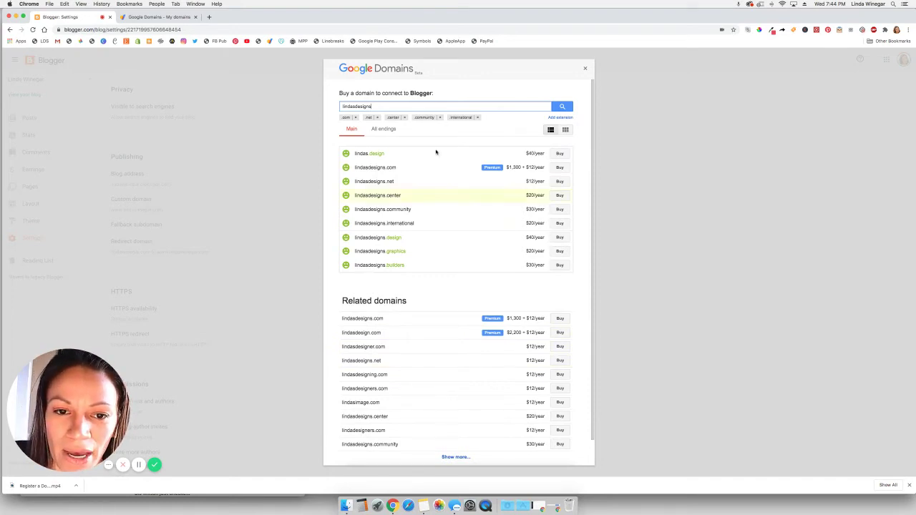
pyautogui.doubleClick(377, 105)
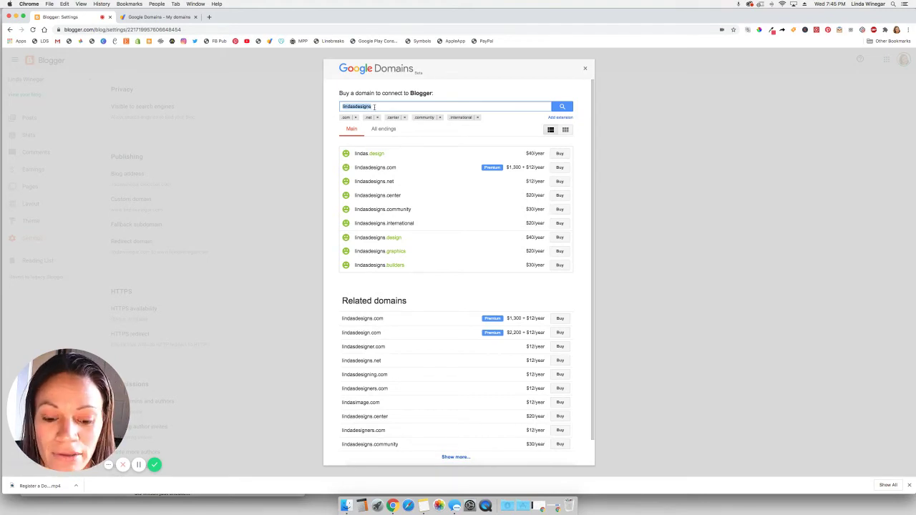
# Clear the lindadesigns search term and close the Google Domains panel
pyautogui.press('BackSpace')
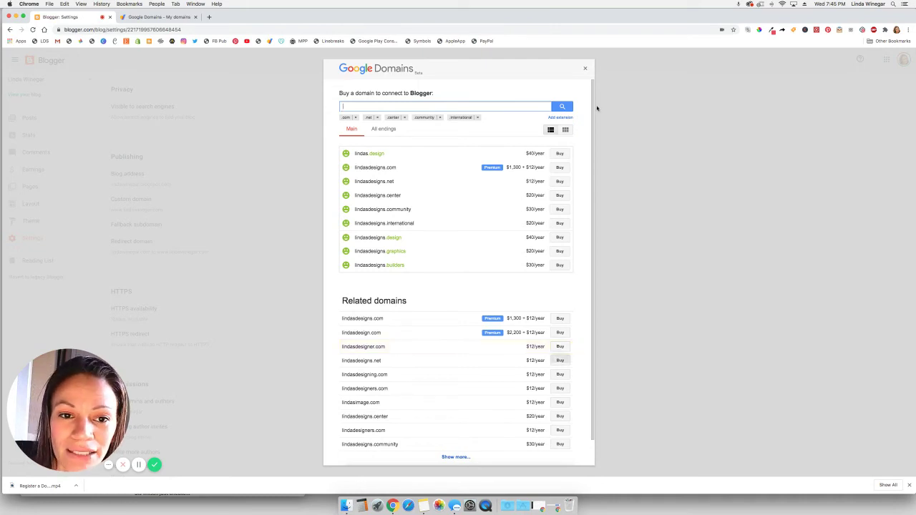
pyautogui.click(586, 70)
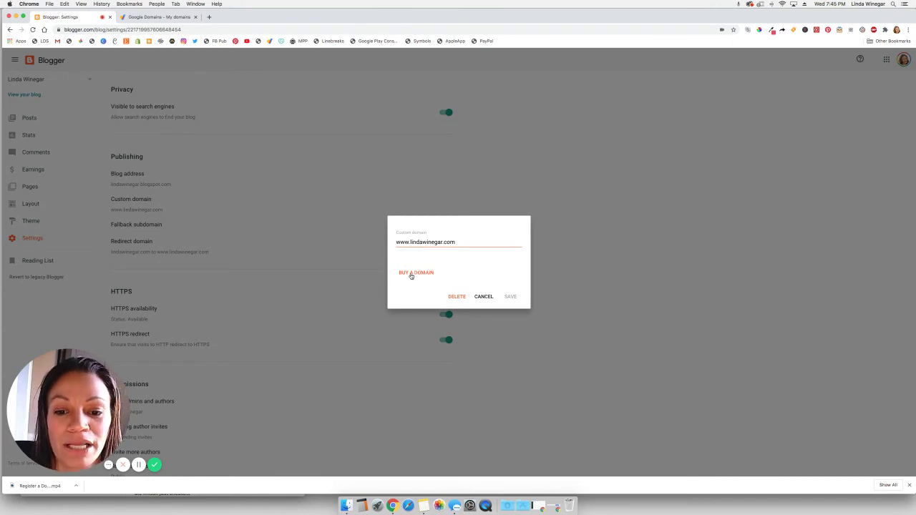
# Cancel the custom domain dialog and load domains.google.com in the other tab
pyautogui.click(490, 298)
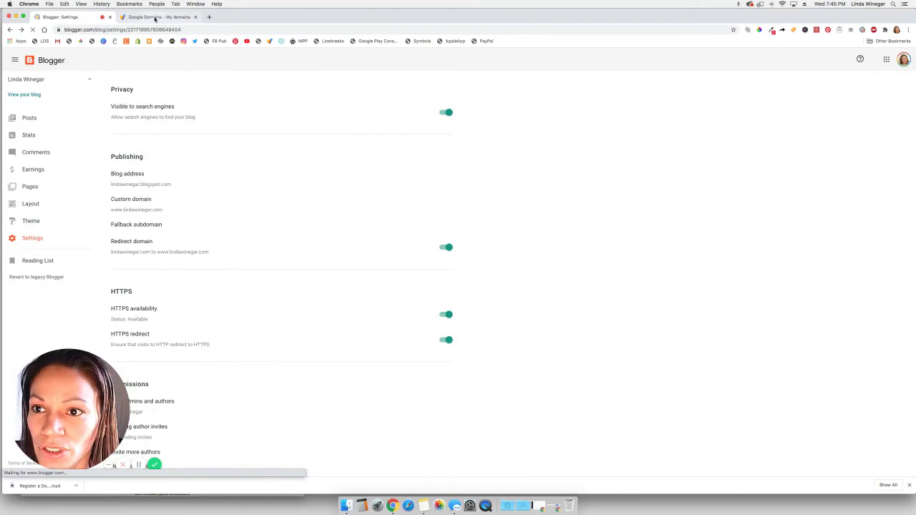
pyautogui.click(159, 16)
pyautogui.click(104, 29)
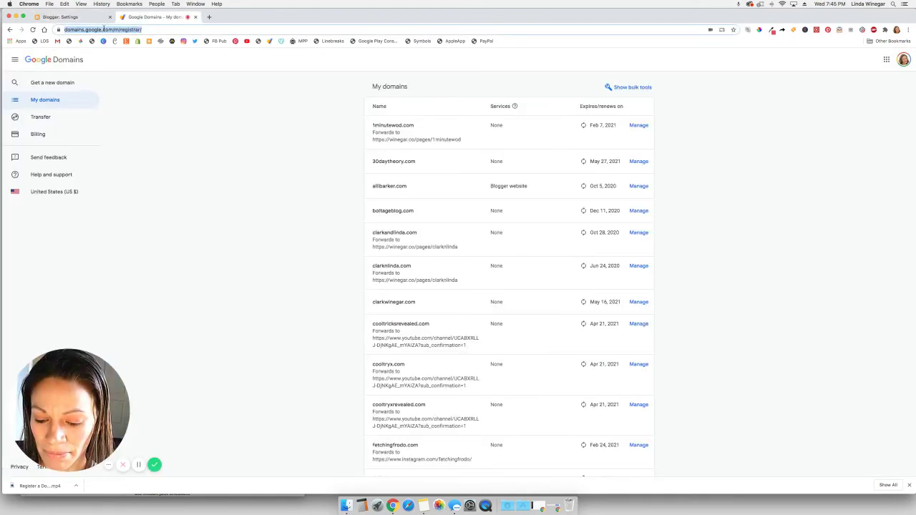
pyautogui.write('domains.goog')
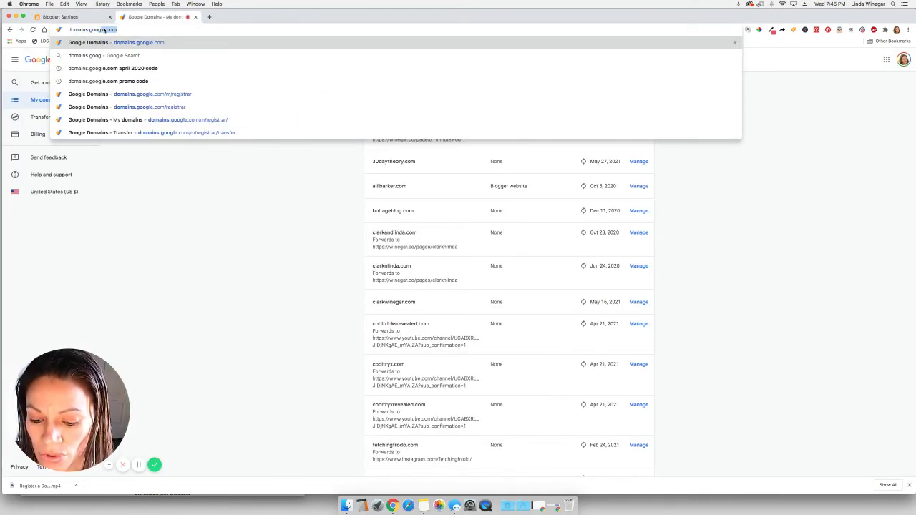
pyautogui.write('le.com')
pyautogui.press('Return')
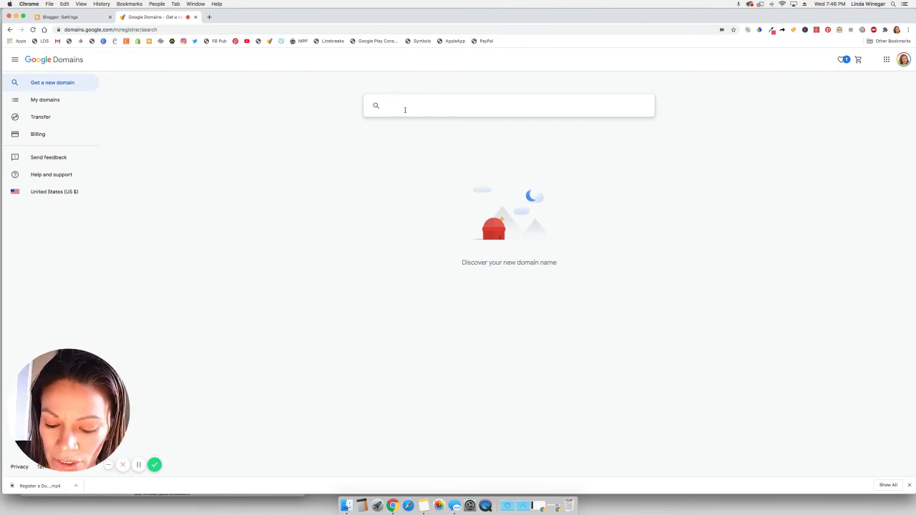
# Search mycoolnewdomain.com: taken, with .org, .net, .us, .info at $12/year and .app at $14/year
pyautogui.write('mycoold')
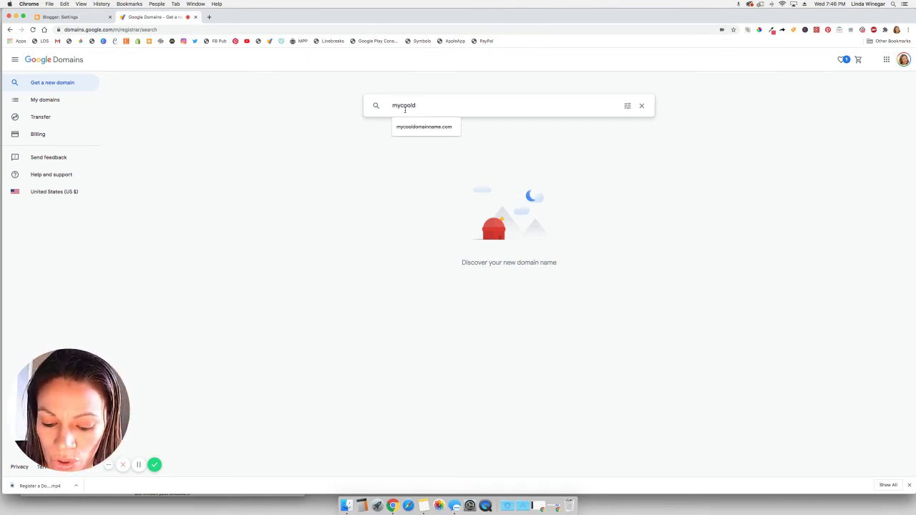
pyautogui.press('BackSpace')
pyautogui.write('newdomain')
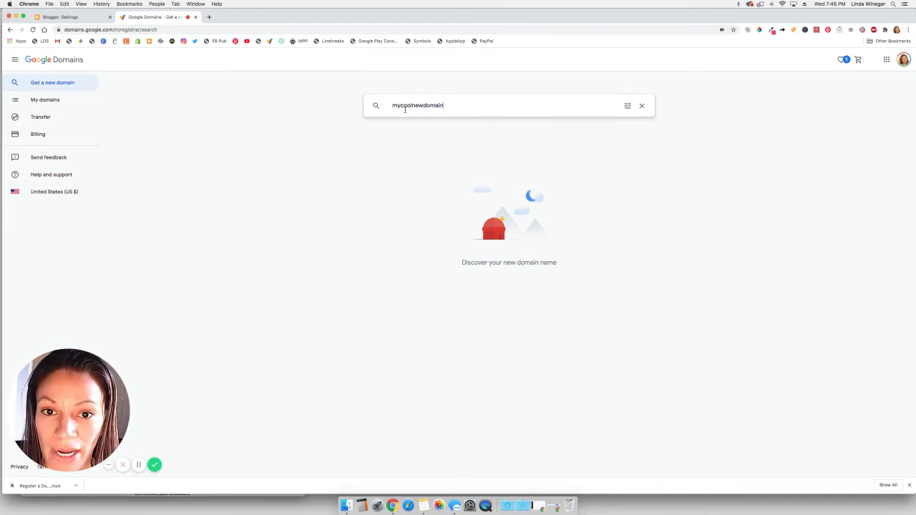
pyautogui.write('.com')
pyautogui.press('Return')
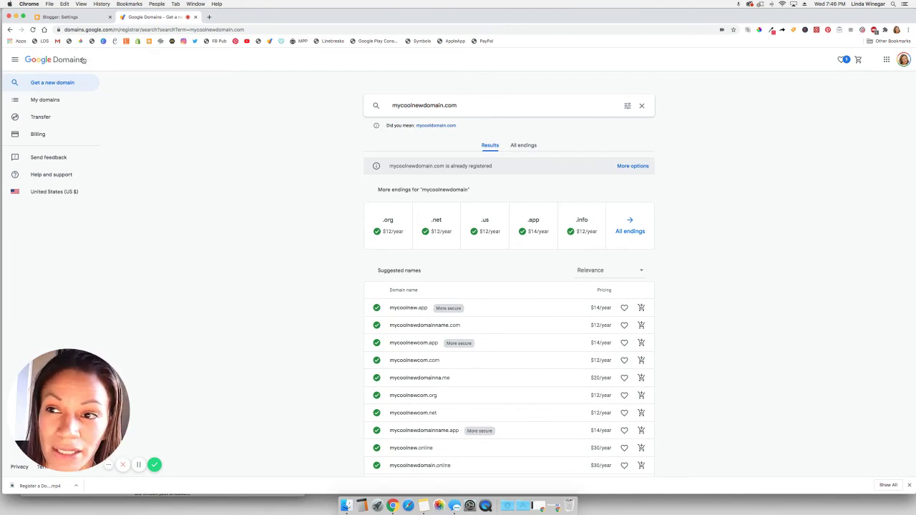
# Back in Blogger Settings, open Custom domain and cancel, leaving the existing domain unchanged
pyautogui.click(62, 16)
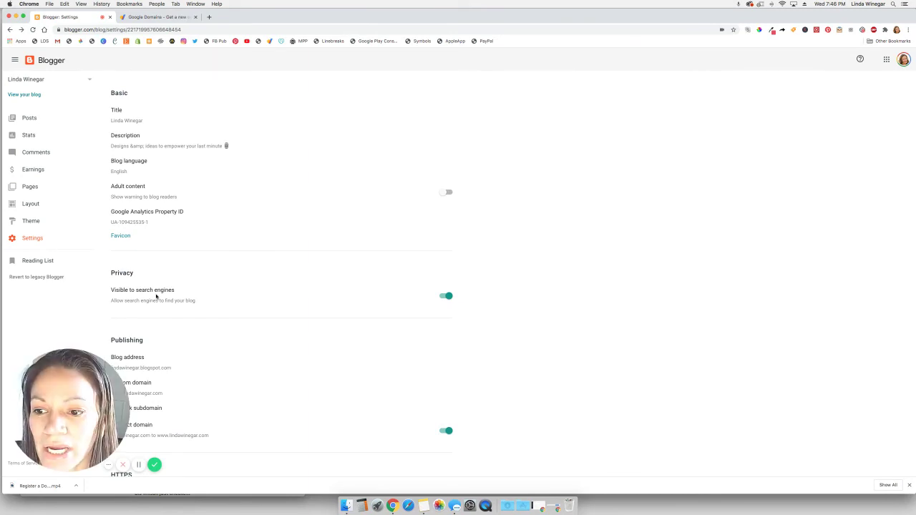
pyautogui.scroll(-1, 166, 295)
pyautogui.scroll(-2, 165, 286)
pyautogui.scroll(-2, 214, 279)
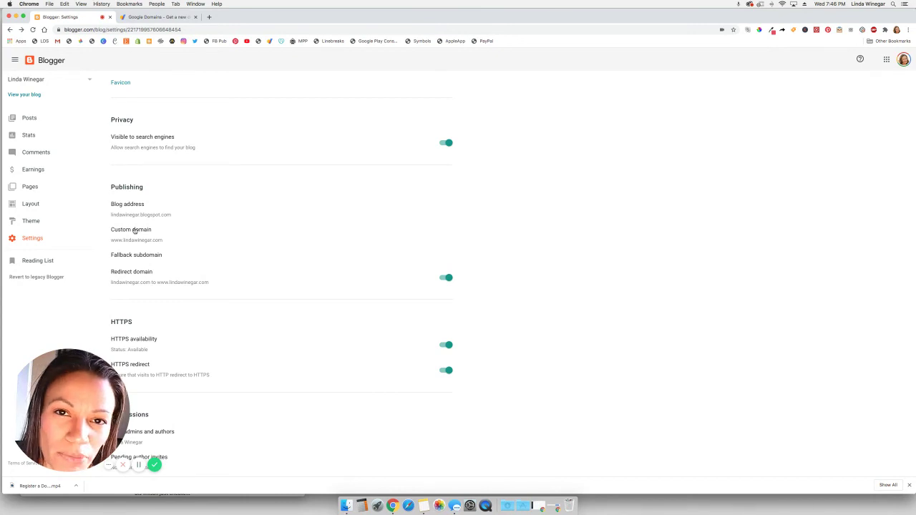
pyautogui.click(134, 231)
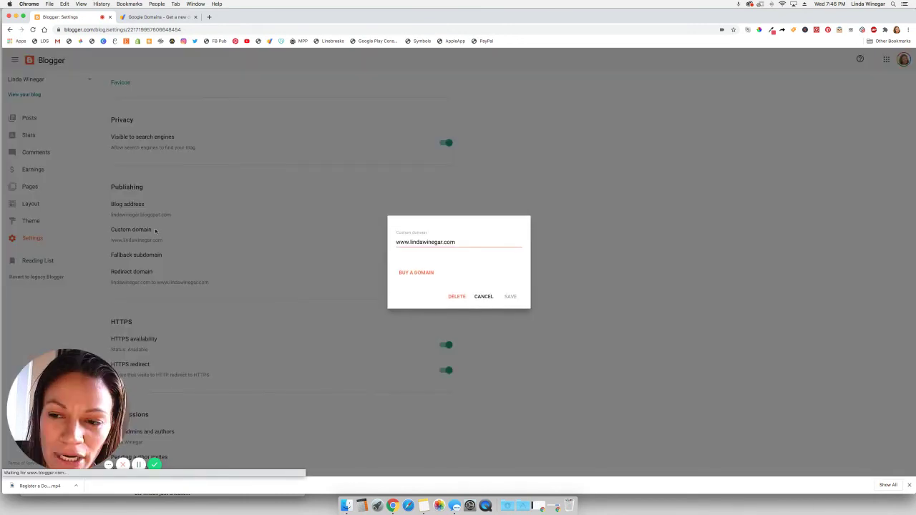
pyautogui.click(484, 297)
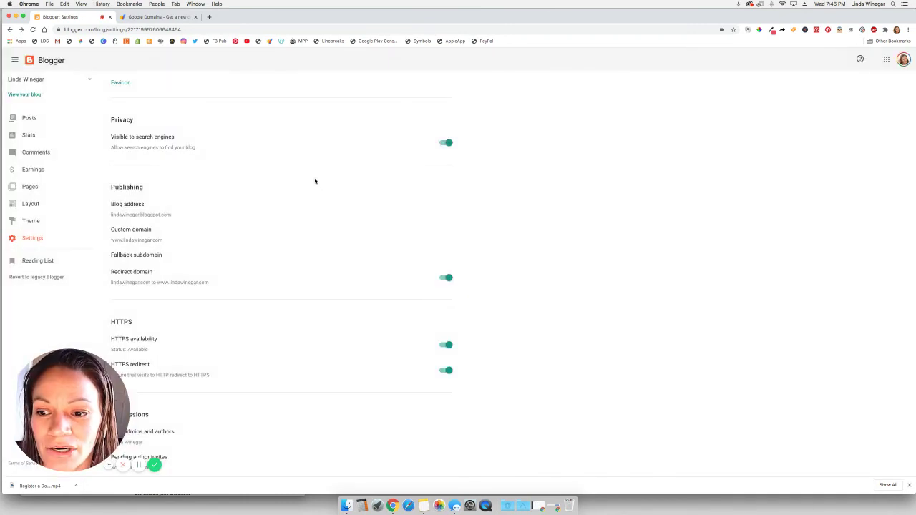
# Check the mycoolnewdomain.com results, then review the unchanged Basic, Privacy and Publishing settings in Blogger
pyautogui.click(157, 19)
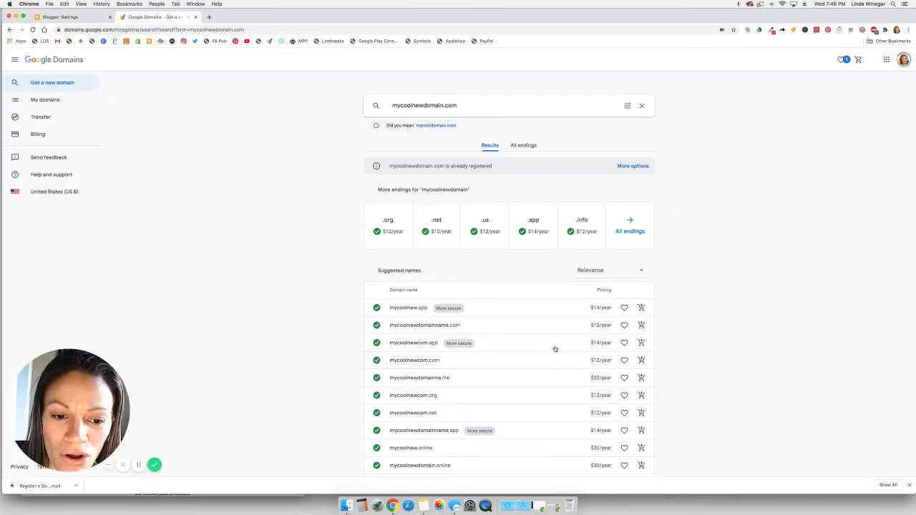
pyautogui.click(74, 18)
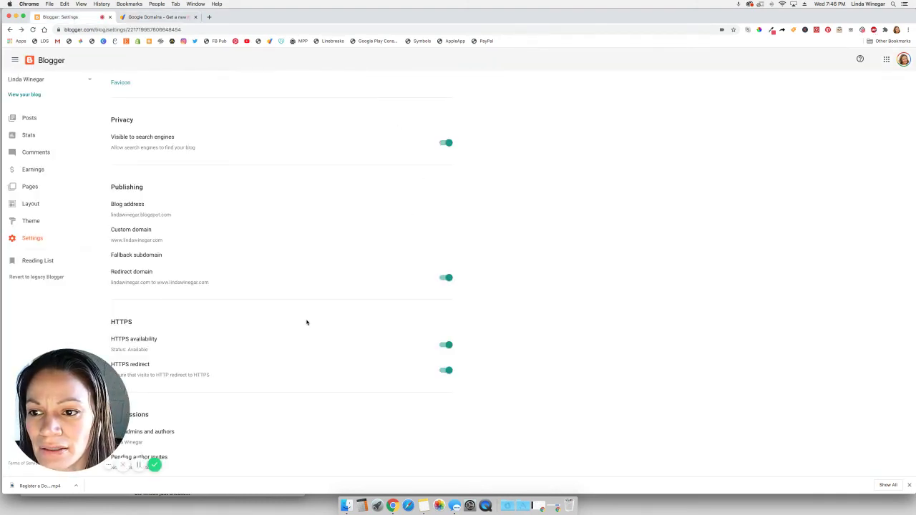
pyautogui.scroll(-3, 307, 323)
pyautogui.scroll(-3, 307, 322)
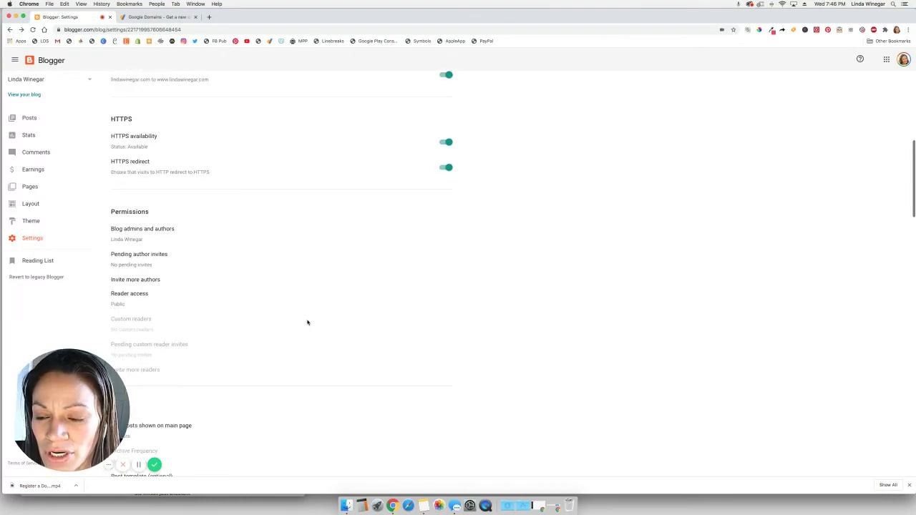
pyautogui.scroll(-2, 307, 322)
pyautogui.scroll(13, 307, 322)
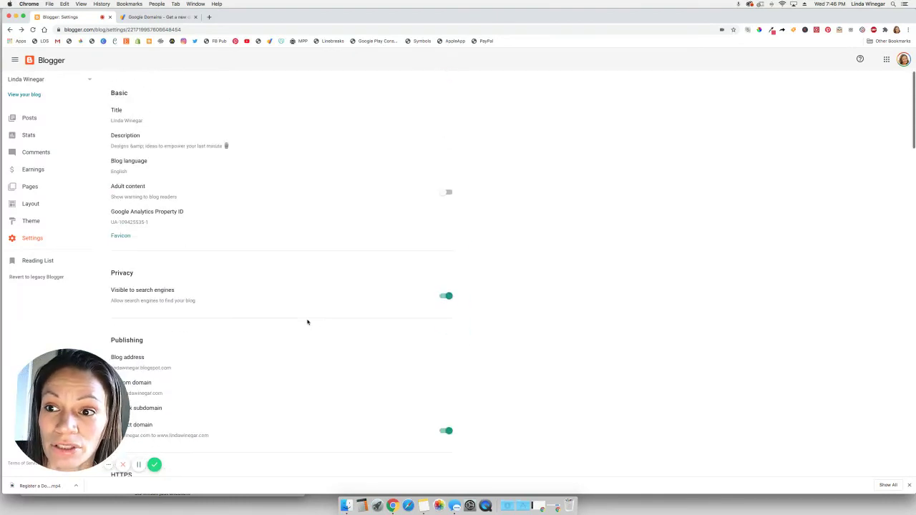